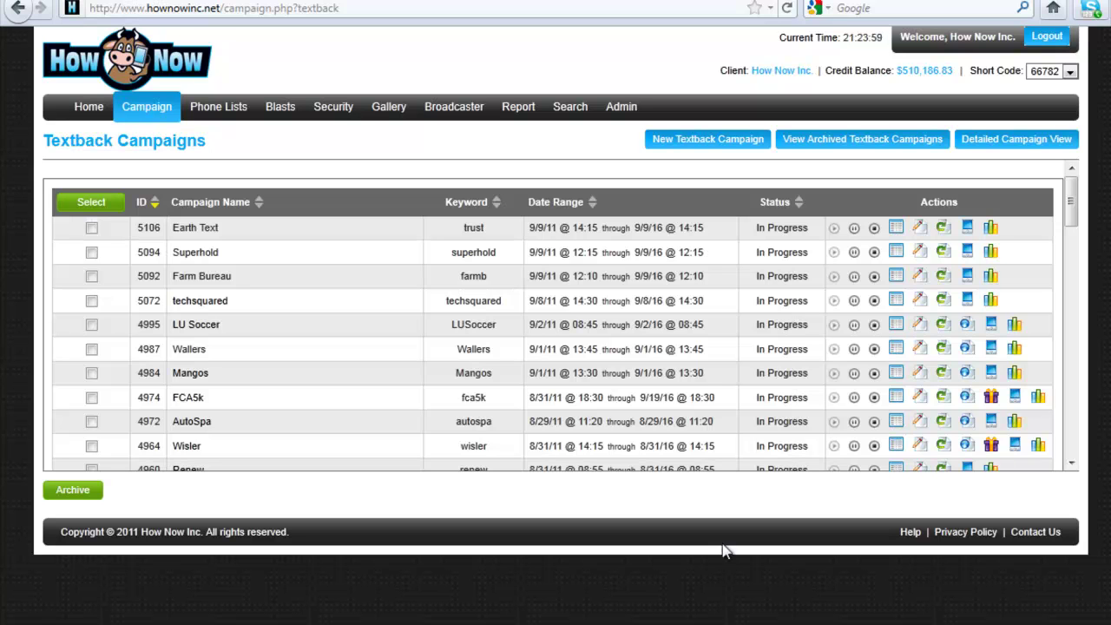
# - Look over the phone lists and the textback campaigns, and return to the home page
pyautogui.moveTo(219, 109)
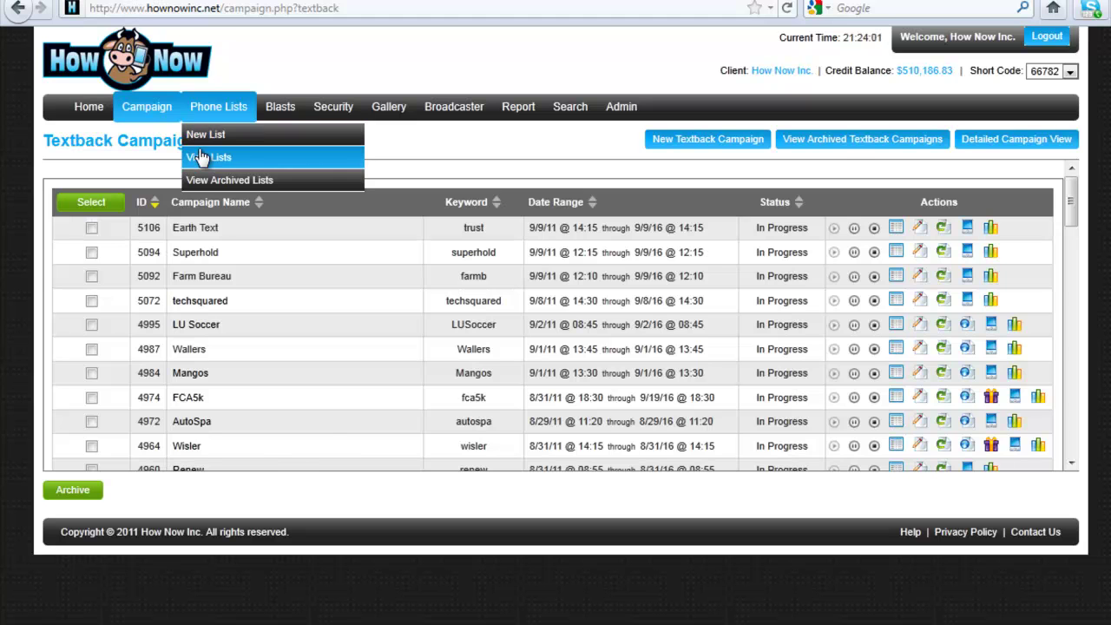
pyautogui.click(206, 156)
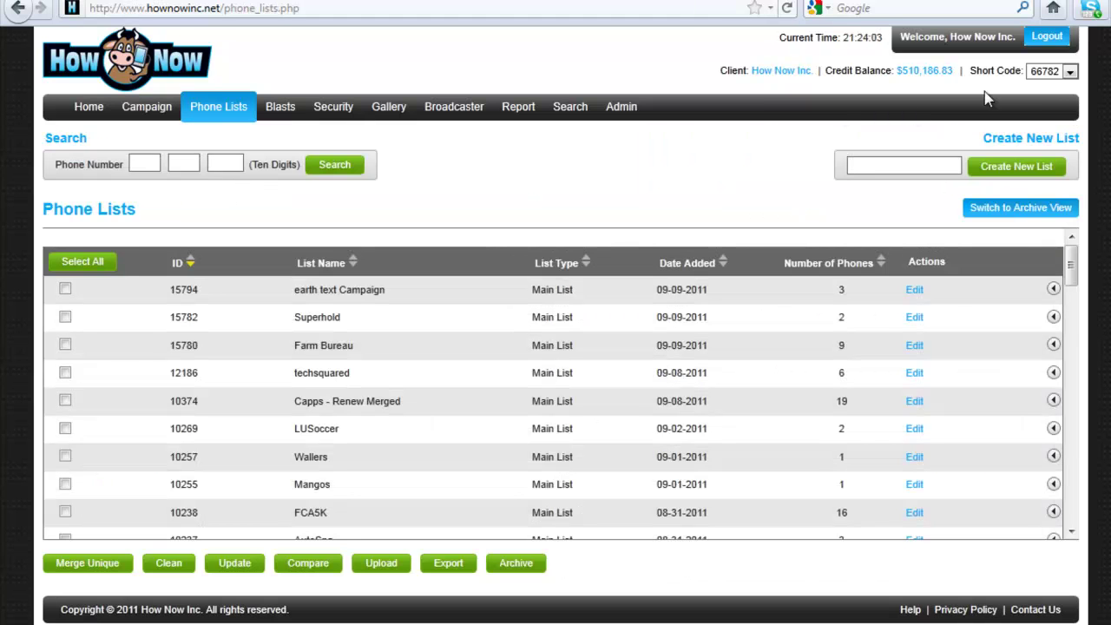
pyautogui.moveTo(156, 111)
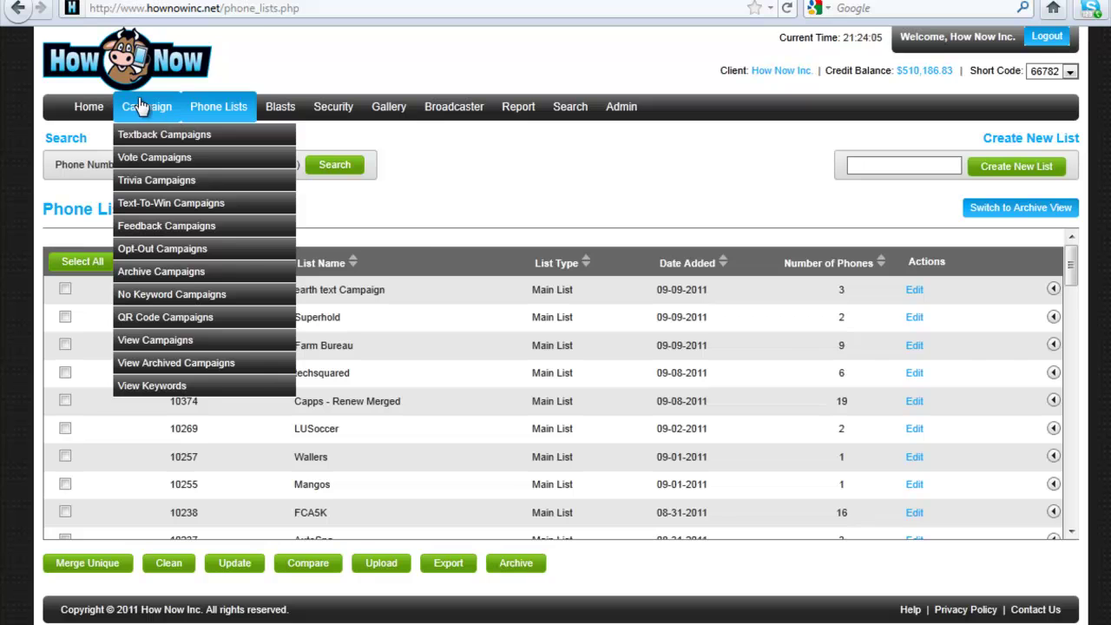
pyautogui.click(161, 137)
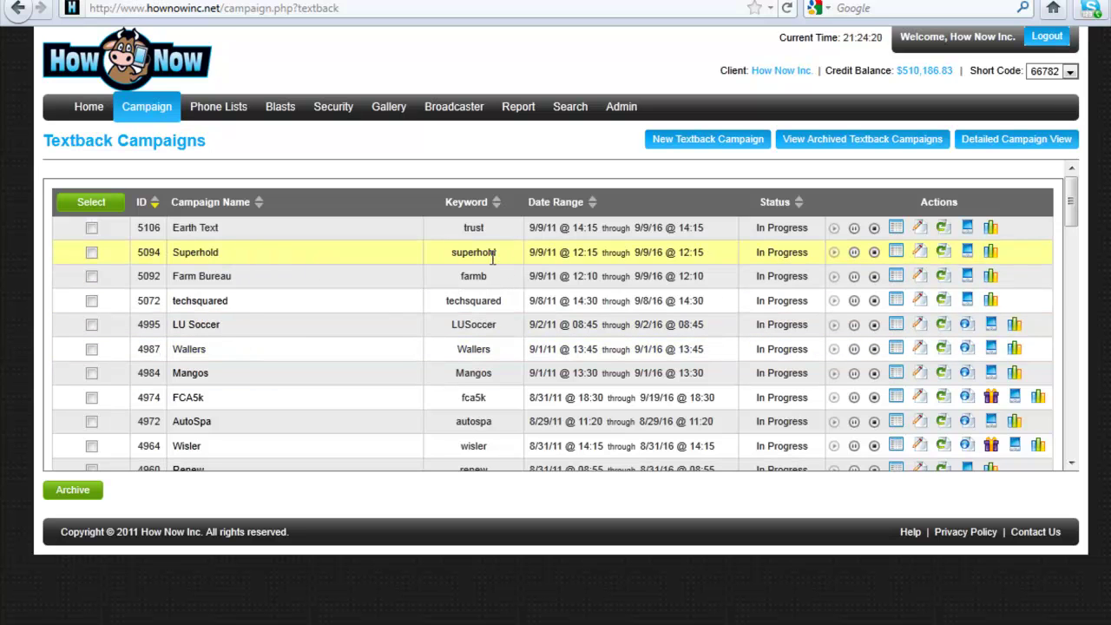
pyautogui.moveTo(152, 112)
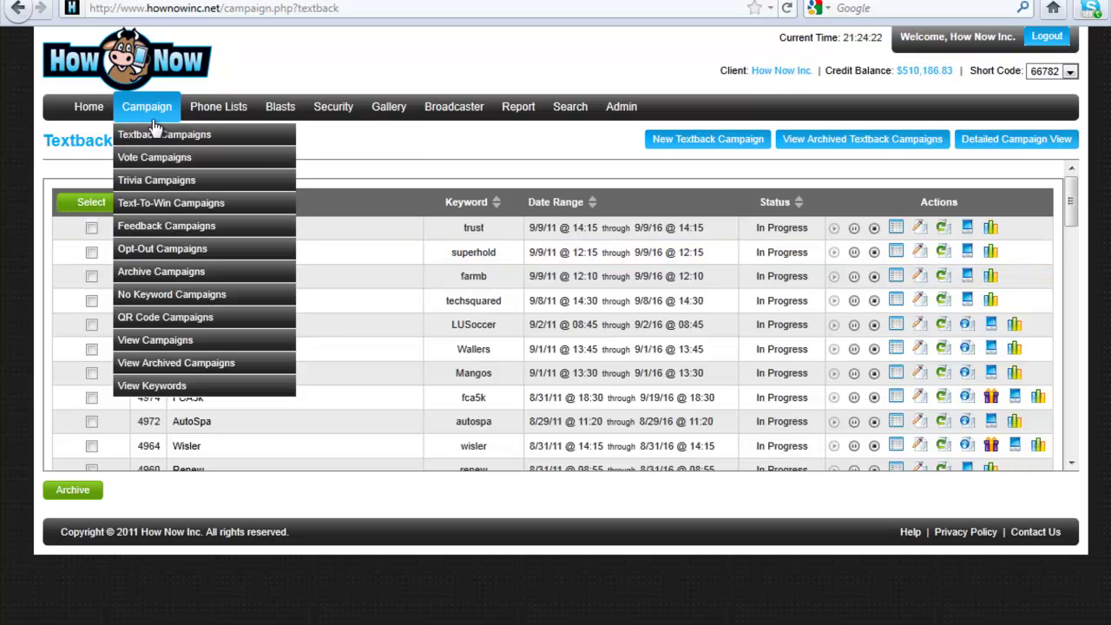
pyautogui.click(102, 110)
# - Start creating a new opt-out campaign from the opt-out campaigns overview
pyautogui.moveTo(144, 109)
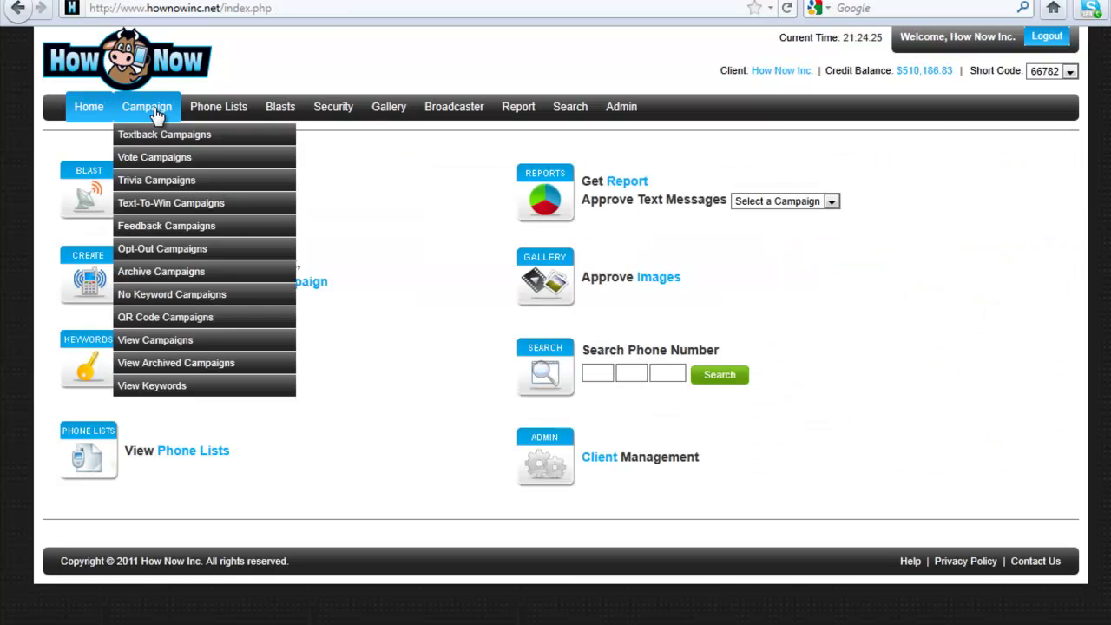
pyautogui.click(163, 249)
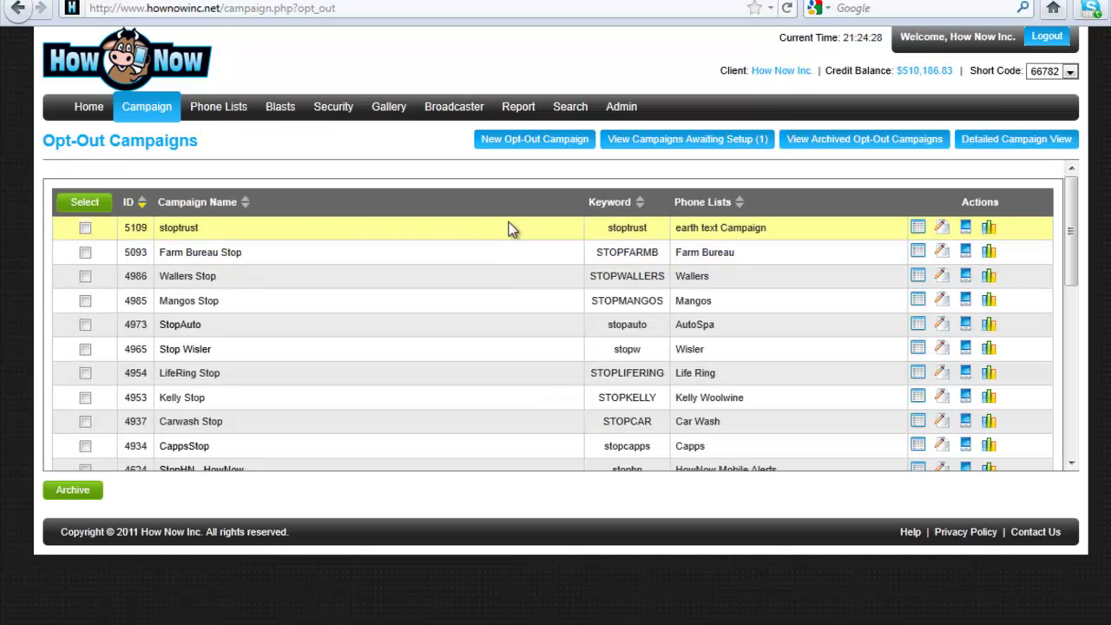
pyautogui.click(547, 148)
# - Set the campaign name and description to StopSuperHold, limit the opt-out to the specific list Superhold, and continue
pyautogui.click(326, 199)
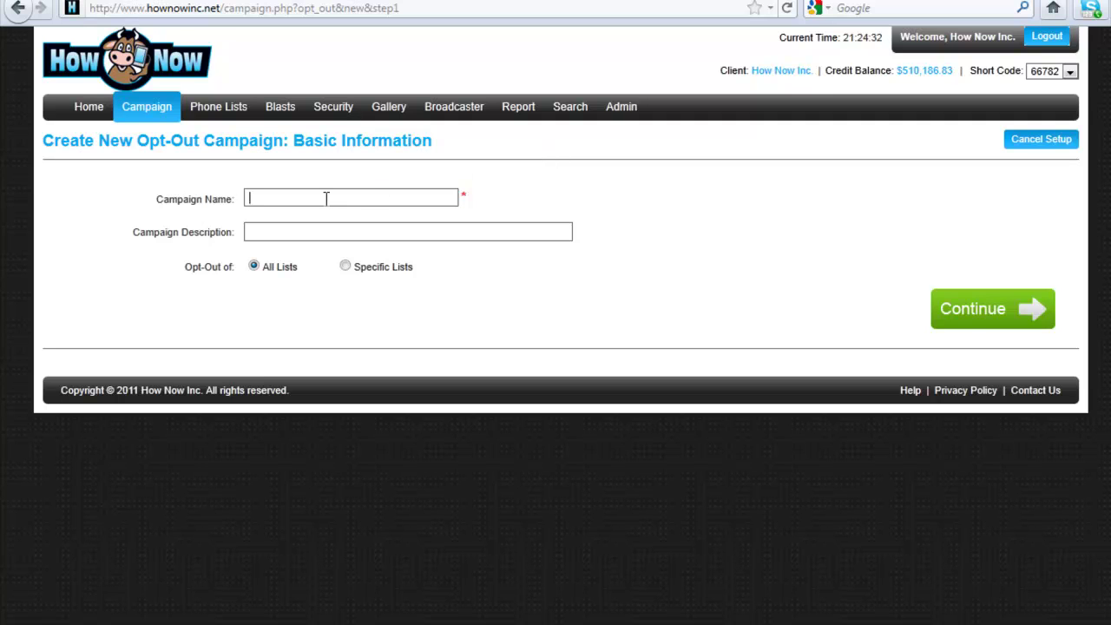
pyautogui.write('StopSuperHold')
pyautogui.moveTo(321, 199); pyautogui.dragTo(248, 192)
pyautogui.hotkey('ctrl', 'c')
pyautogui.click(264, 236)
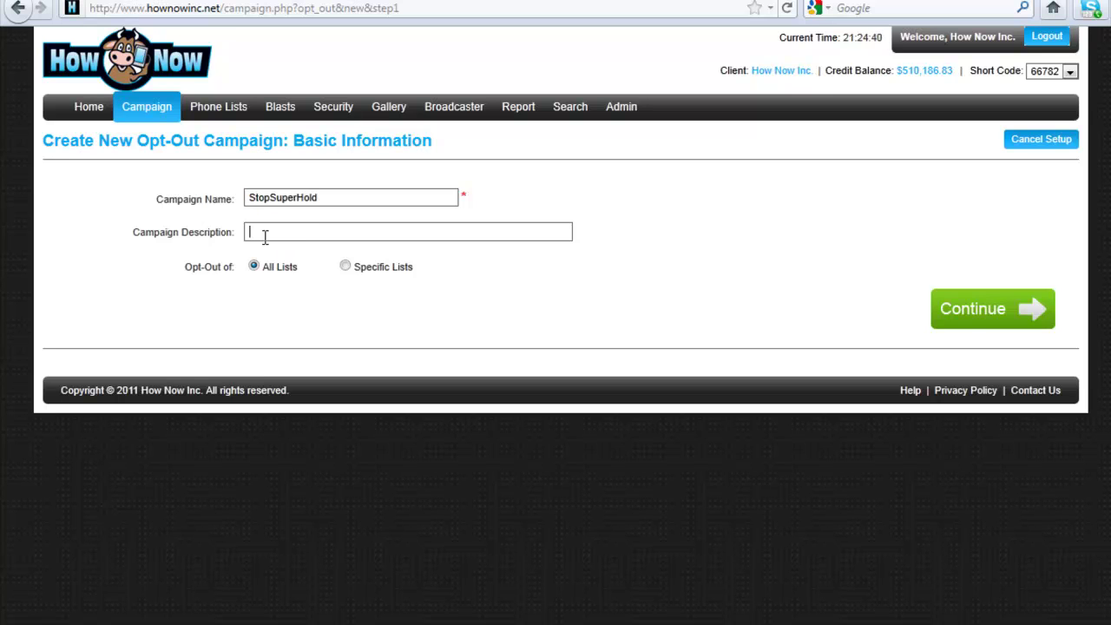
pyautogui.hotkey('ctrl', 'v')
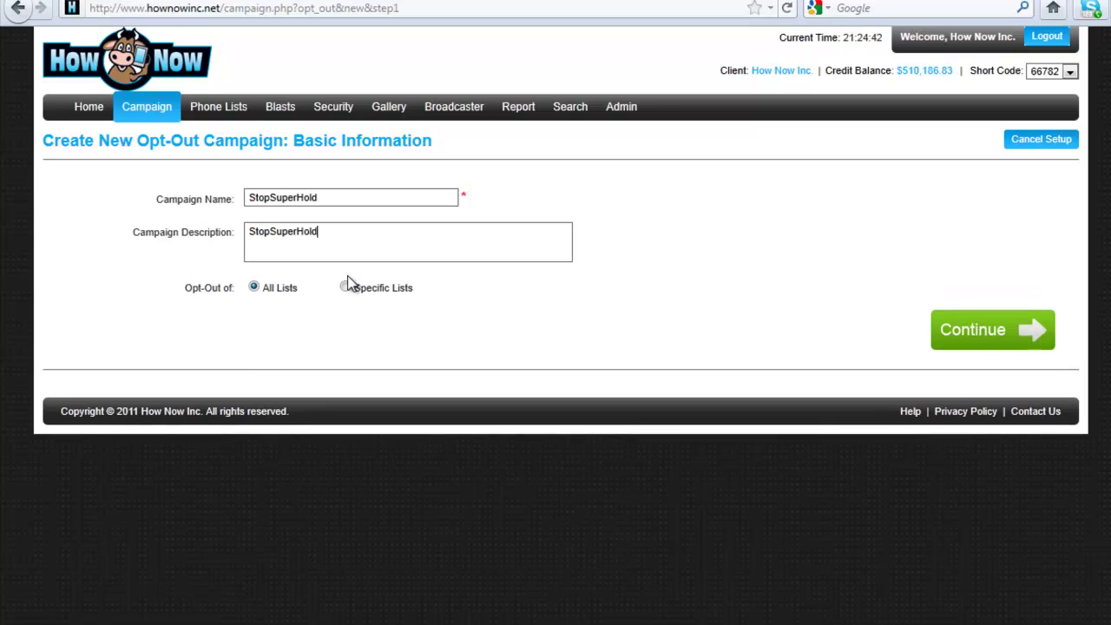
pyautogui.click(346, 288)
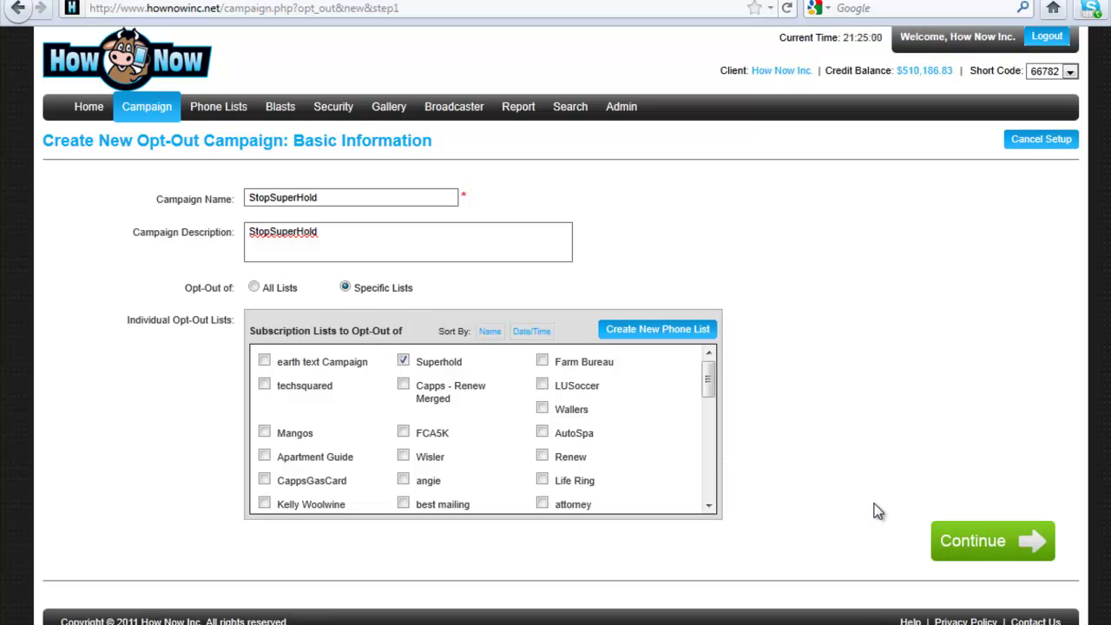
pyautogui.click(959, 547)
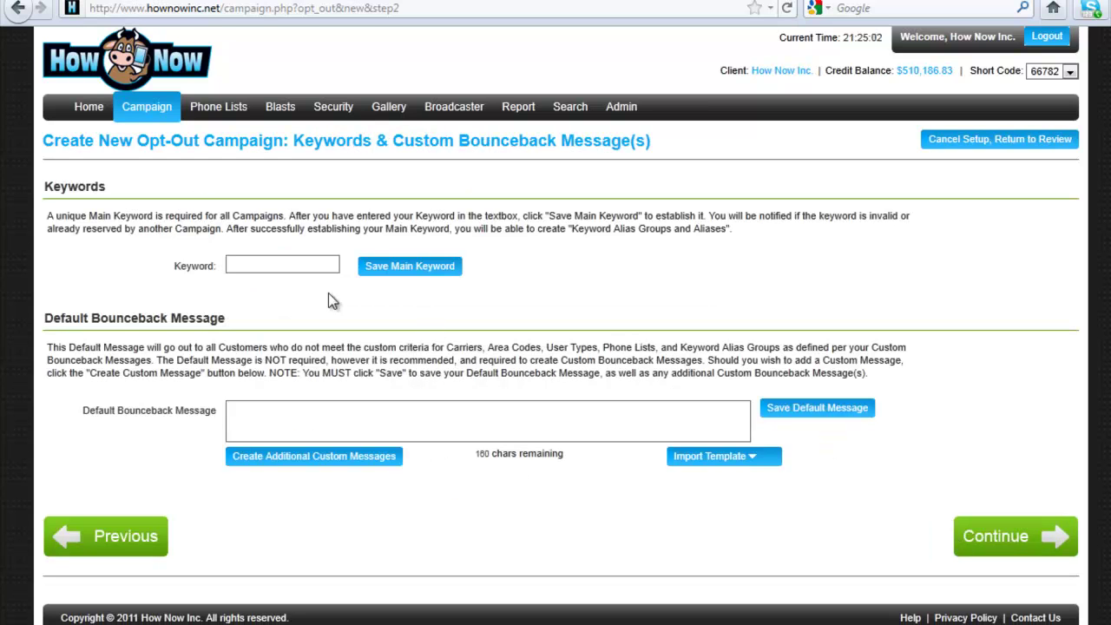
# - Save Stopsuperhold as the campaign's main keyword
pyautogui.click(236, 268)
pyautogui.write('Stopsuperhold')
pyautogui.click(415, 265)
# - Write the default bounceback message "No More SuperHold for U! Reply SUPERHOLD to rejoin!"
pyautogui.click(258, 451)
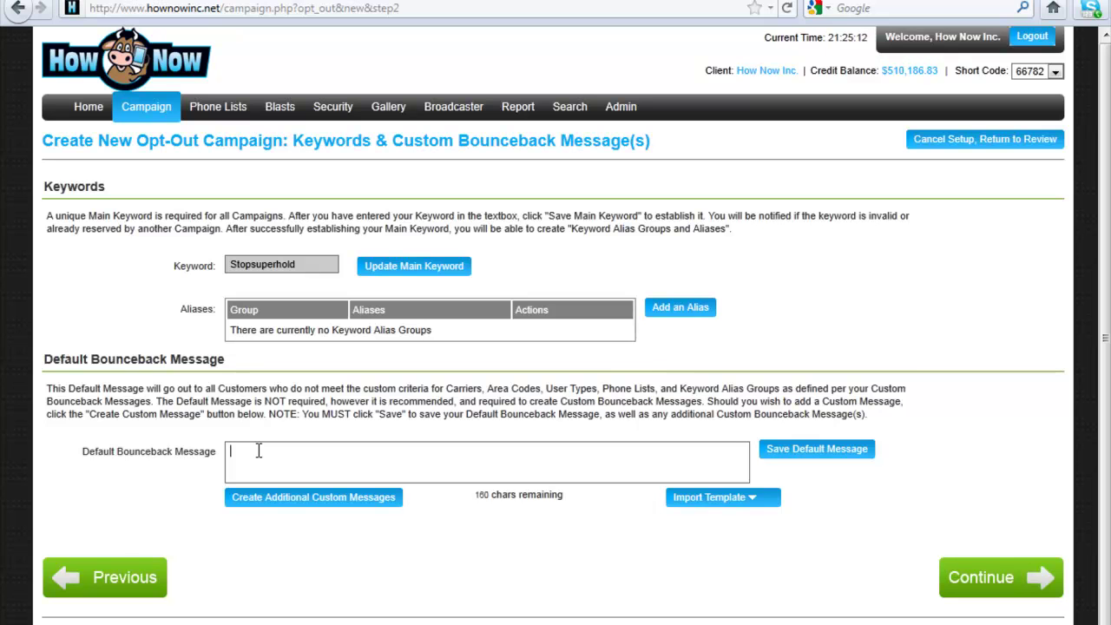
pyautogui.write('No More SuperHold for U! R')
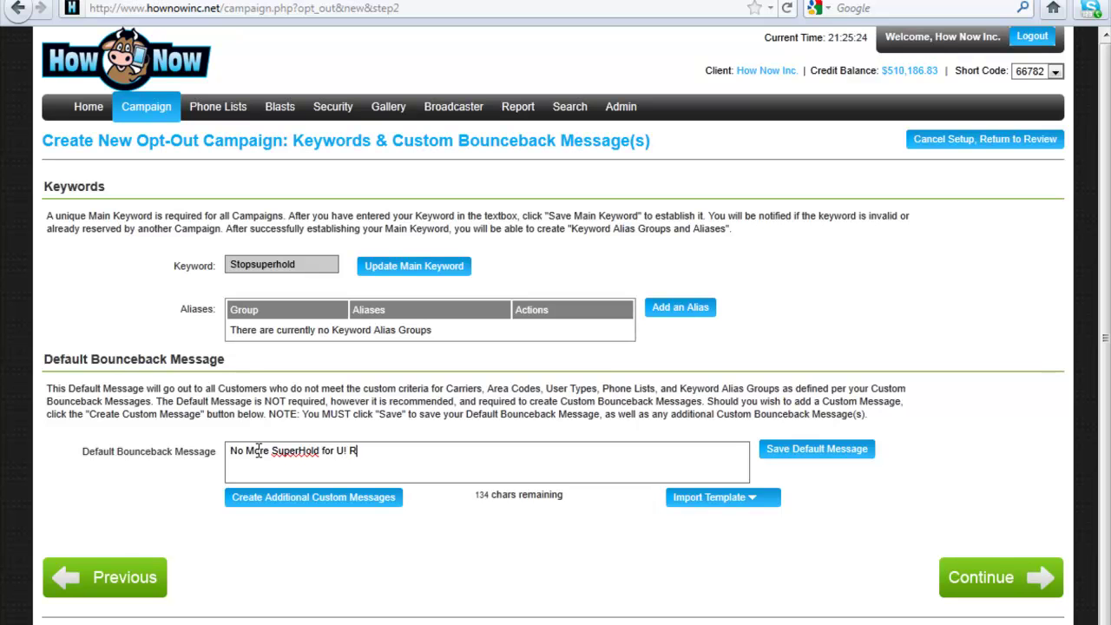
pyautogui.write('eply SUPERHOL')
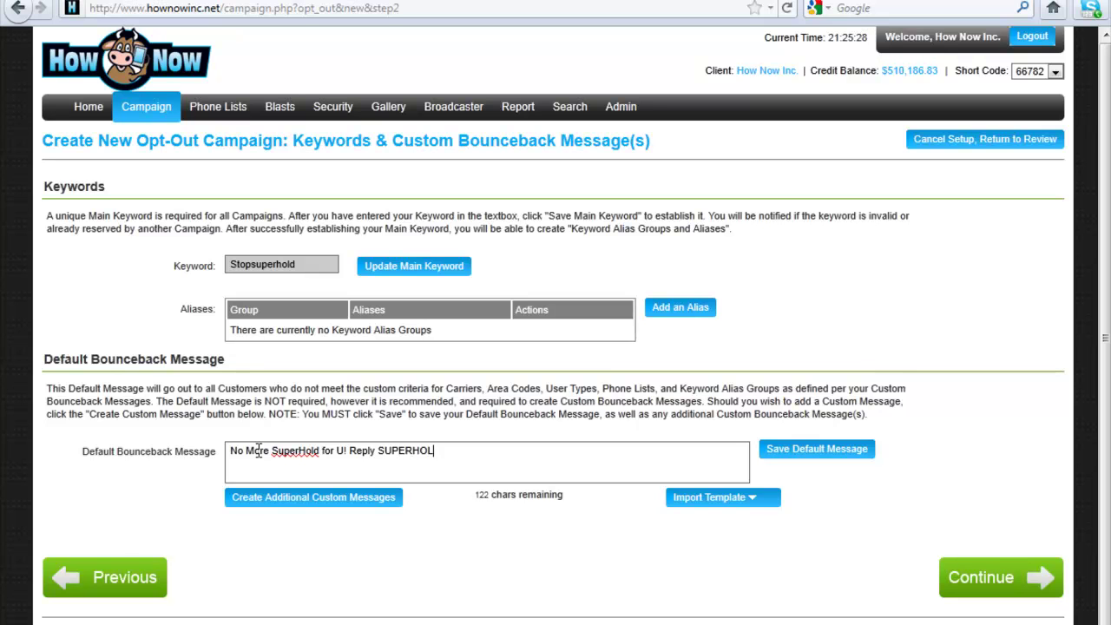
pyautogui.write('D to rejoin!')
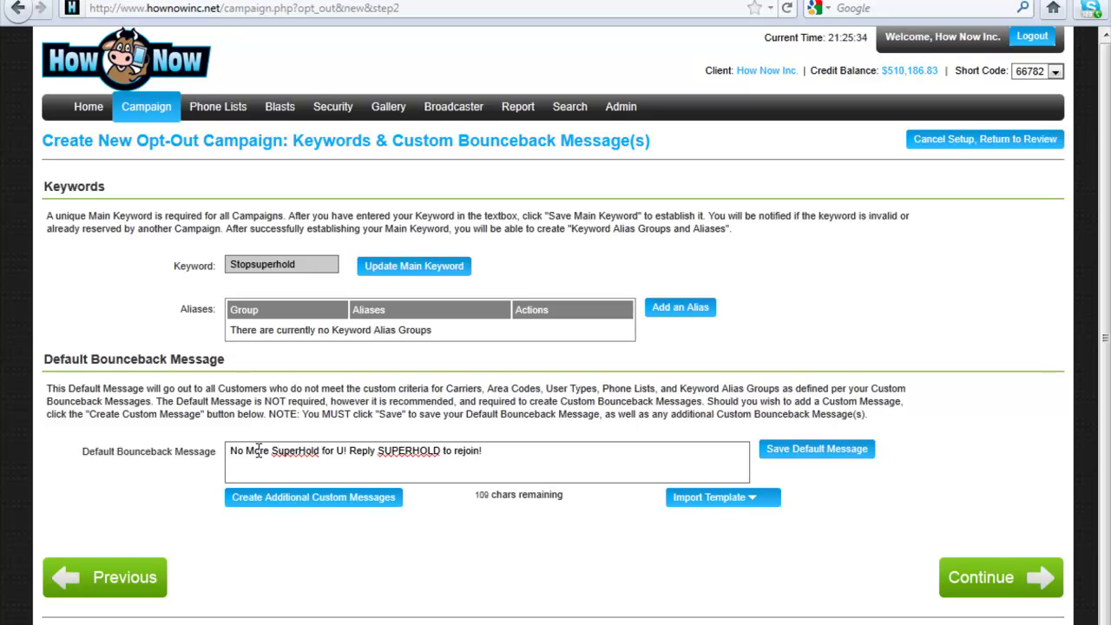
# - Append the MSG Disclaimer template without its "2 end rply Stop???" part, save the default message and continue to the review
pyautogui.click(690, 499)
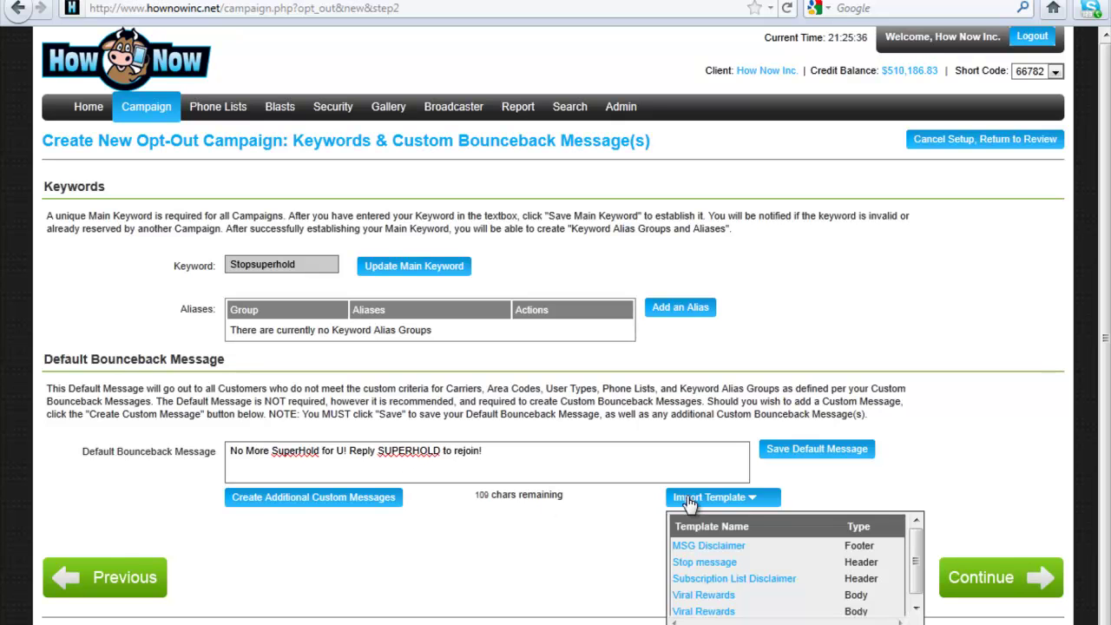
pyautogui.click(710, 547)
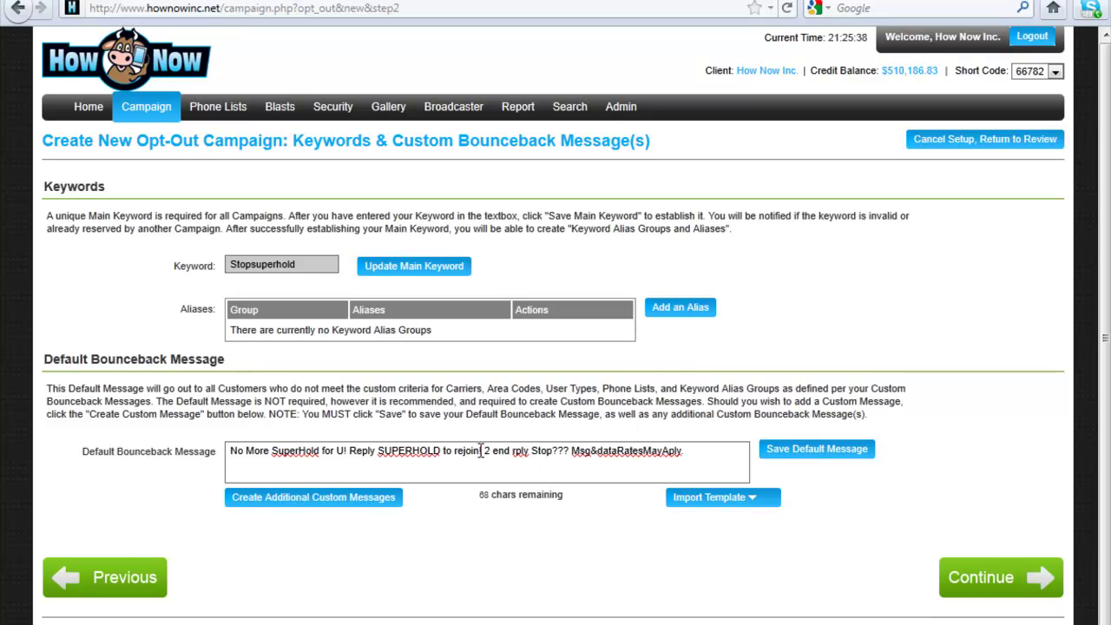
pyautogui.moveTo(480, 450); pyautogui.dragTo(569, 445)
pyautogui.press('BackSpace')
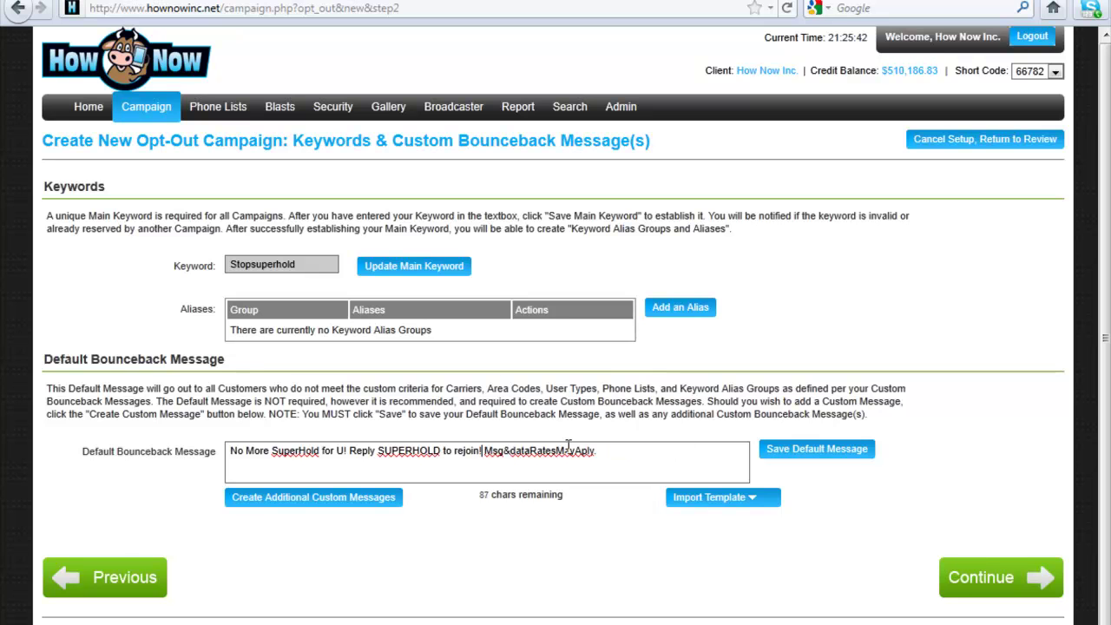
pyautogui.click(785, 453)
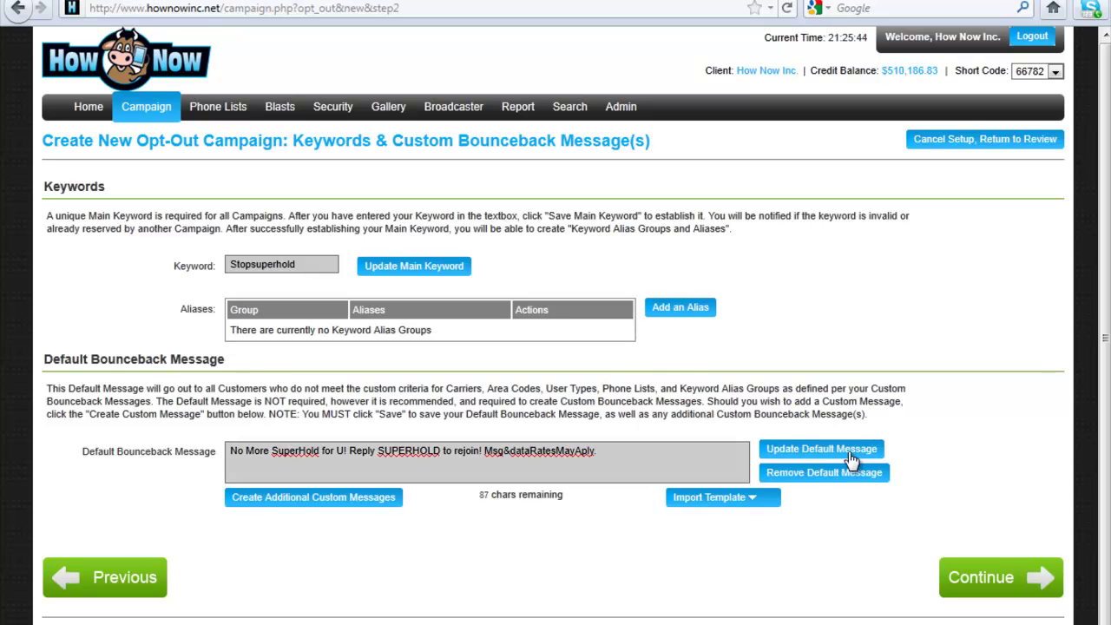
pyautogui.click(1024, 593)
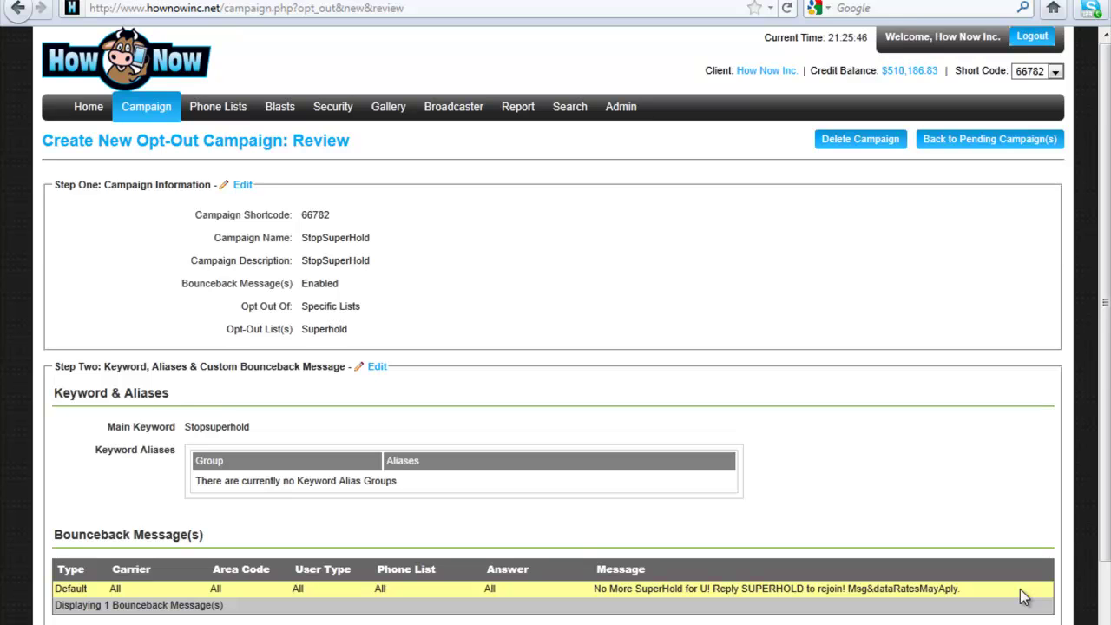
# - Check the campaign review, finish creating the opt-out campaign and dismiss the confirmation
pyautogui.scroll(-3, 933, 383)
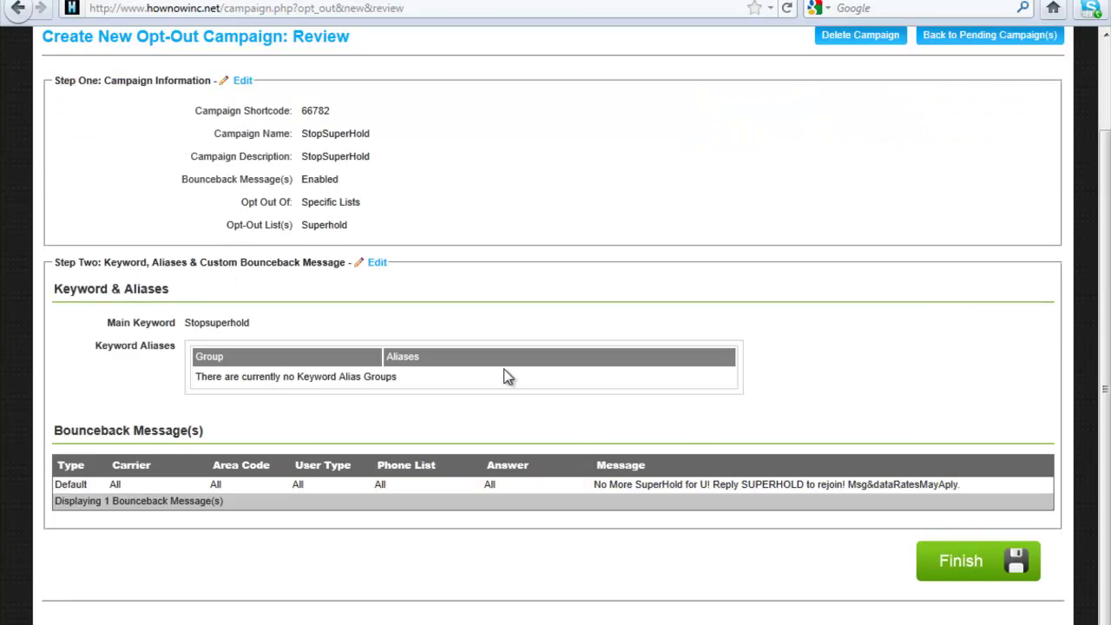
pyautogui.click(1017, 564)
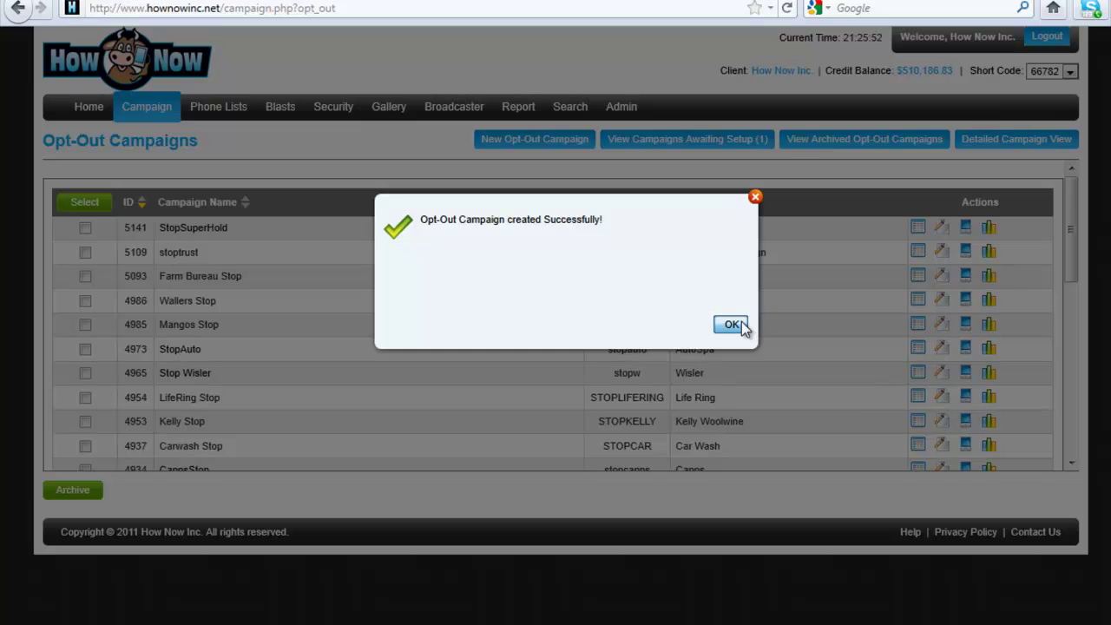
pyautogui.click(745, 324)
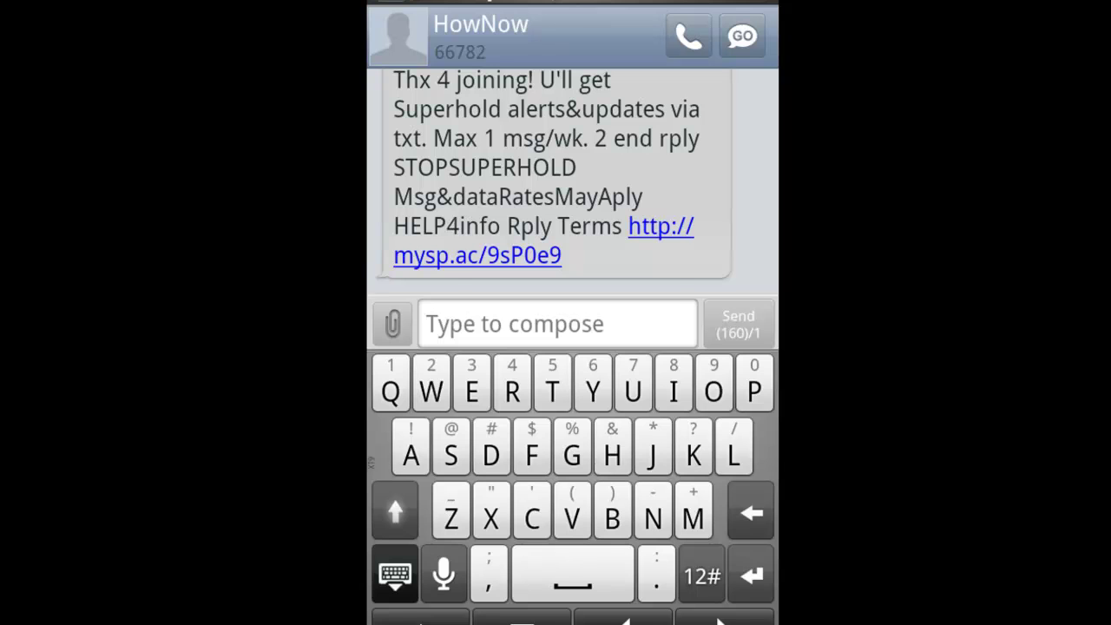
# - In the phone's messaging app, send the text Stopsuperhold to the HowNow short code 66782
pyautogui.write('Stop')
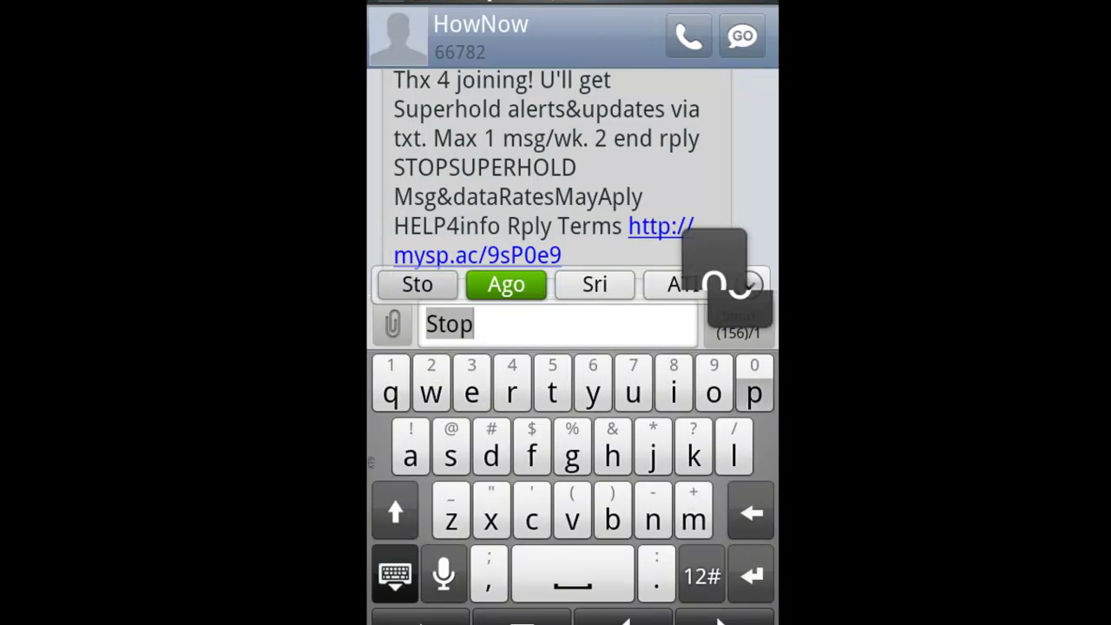
pyautogui.write('supe')
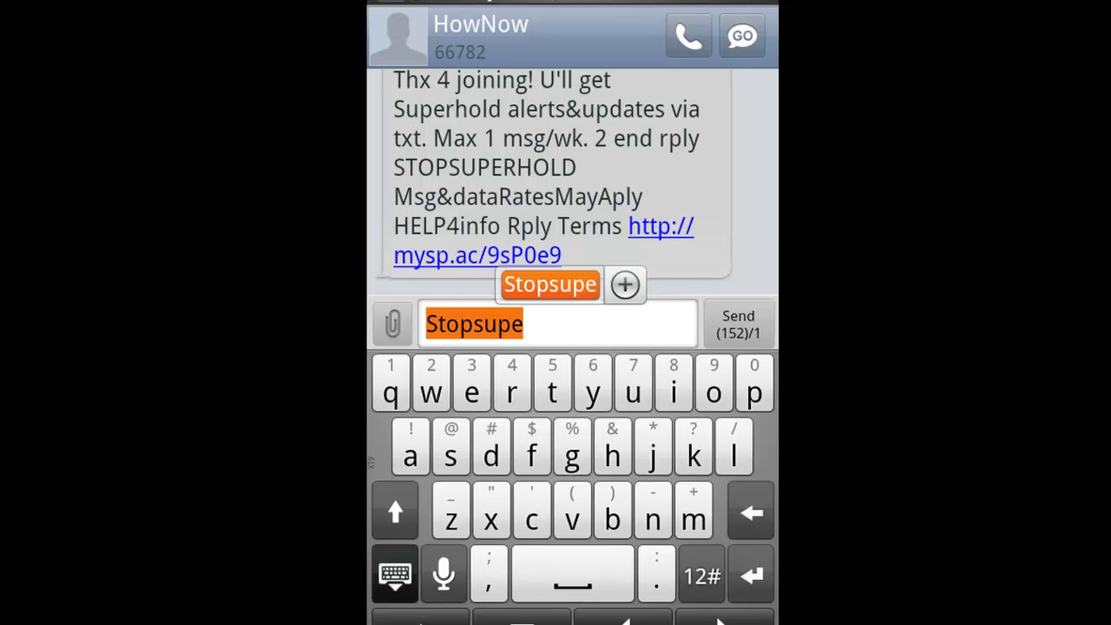
pyautogui.write('rhol')
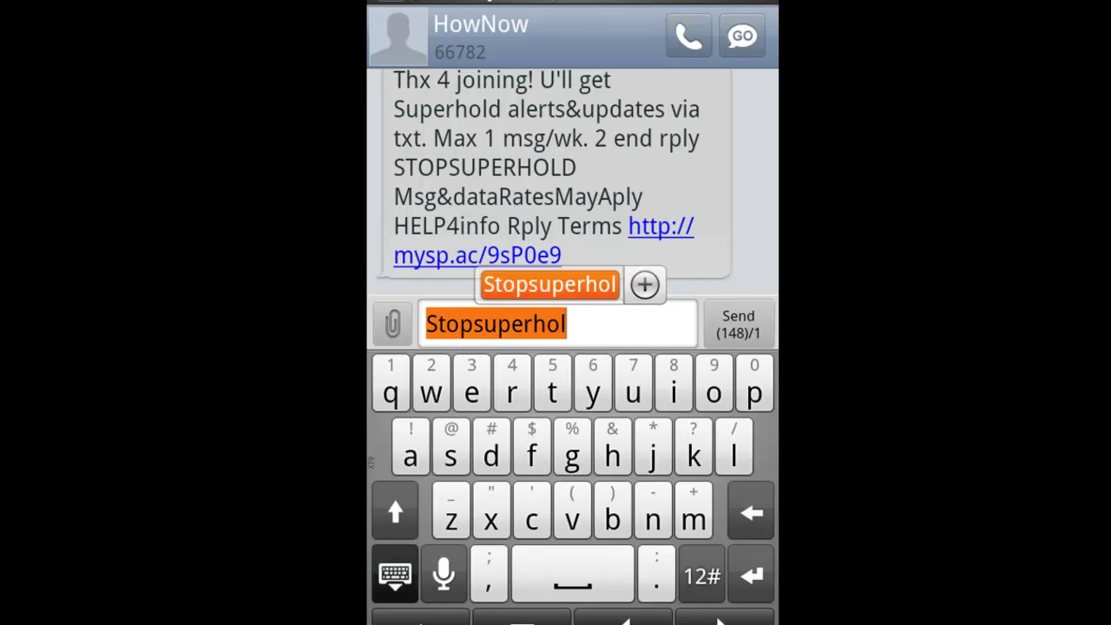
pyautogui.write('d')
pyautogui.click(737, 324)
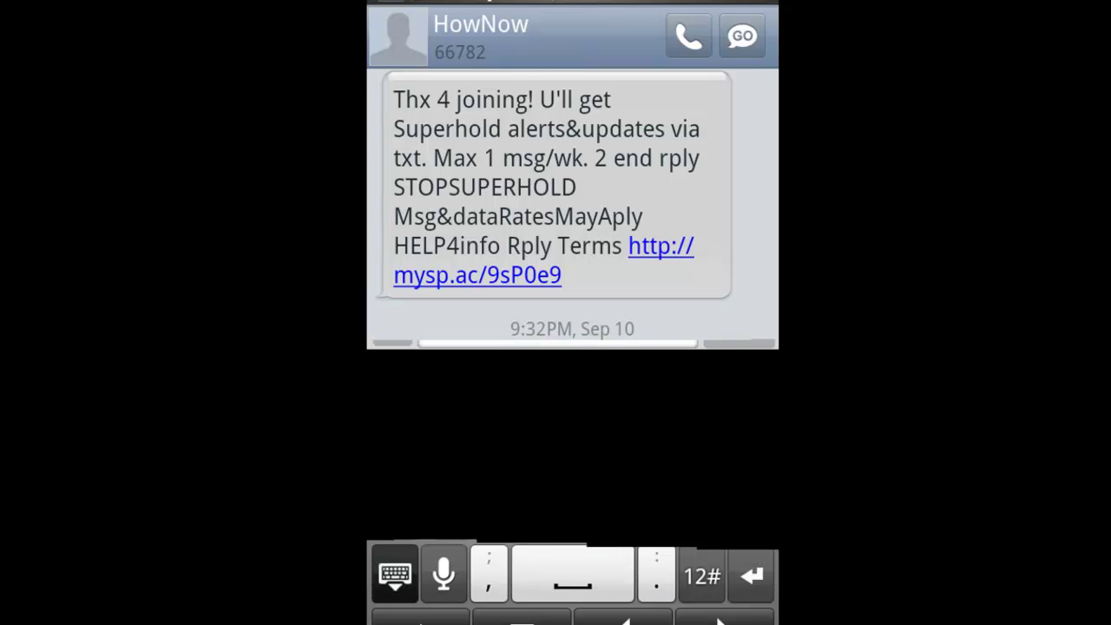
# - Send the text Superhold to the HowNow short code to rejoin the list
pyautogui.write('Su')
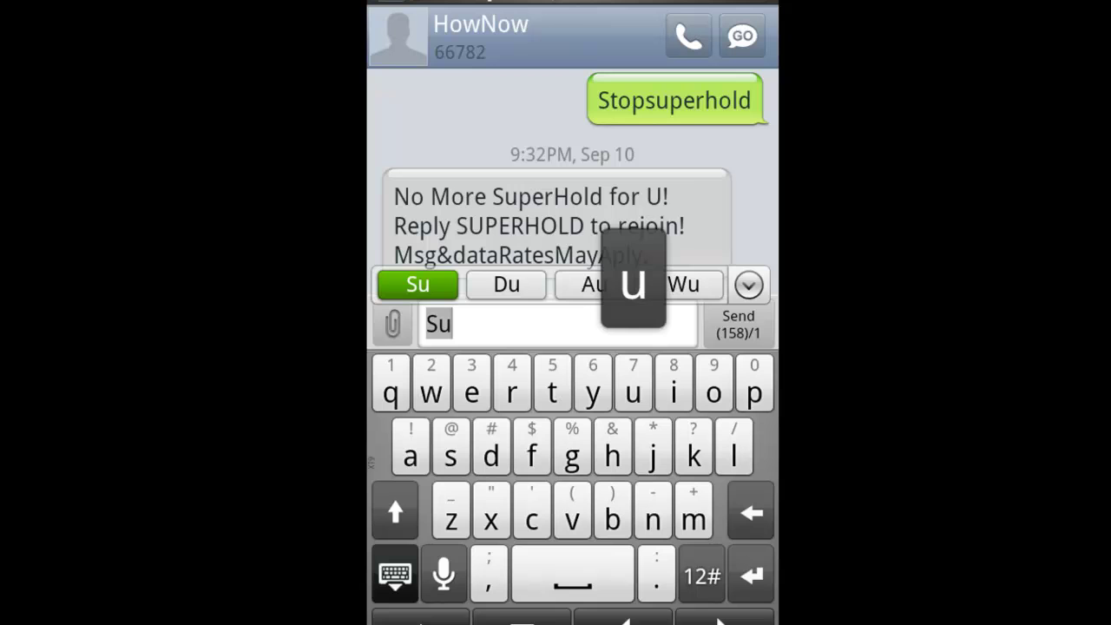
pyautogui.write('perho')
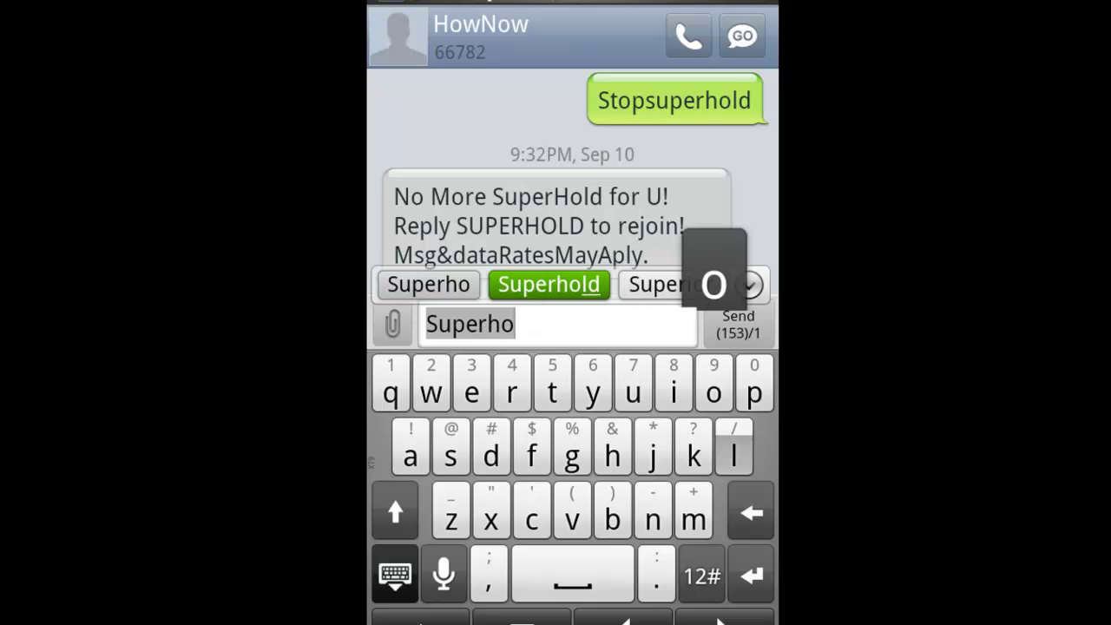
pyautogui.write('ld')
pyautogui.click(738, 324)
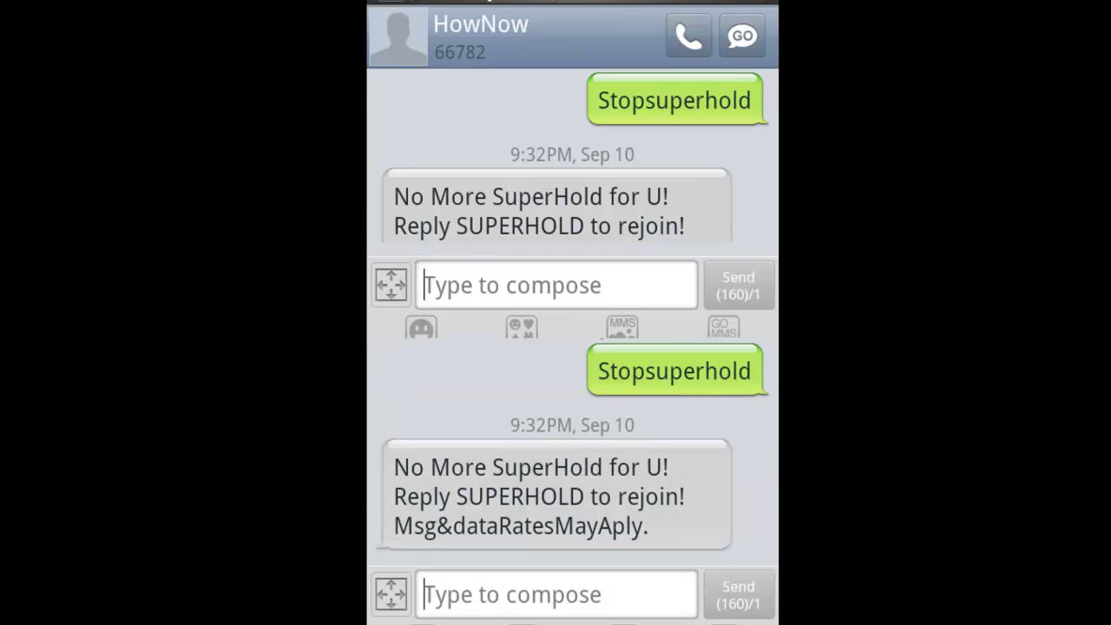